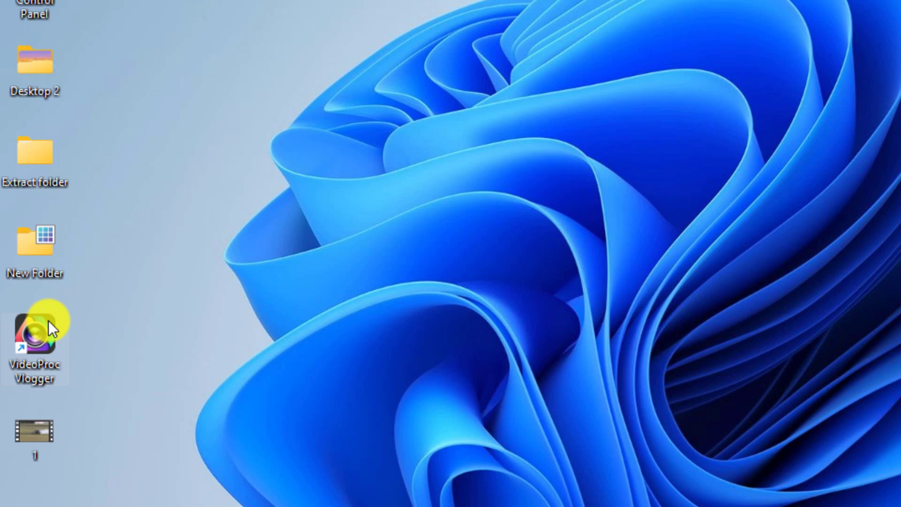
Step: Launch VideoProc Vlogger from its desktop shortcut
double_click(49, 321)
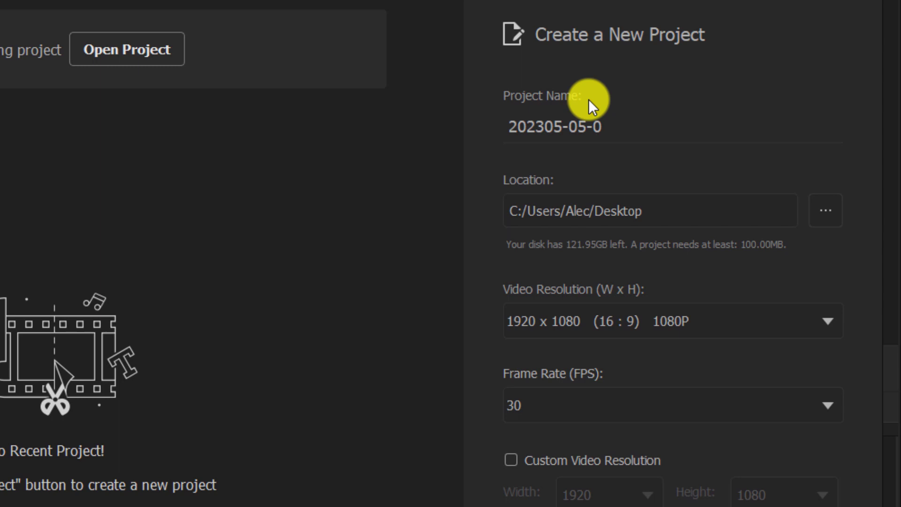
Step: Replace the default project name with 'Car Drifting' and choose the Desktop as its save folder
left_click_drag(601, 127, 479, 155)
type("Car Drifting")
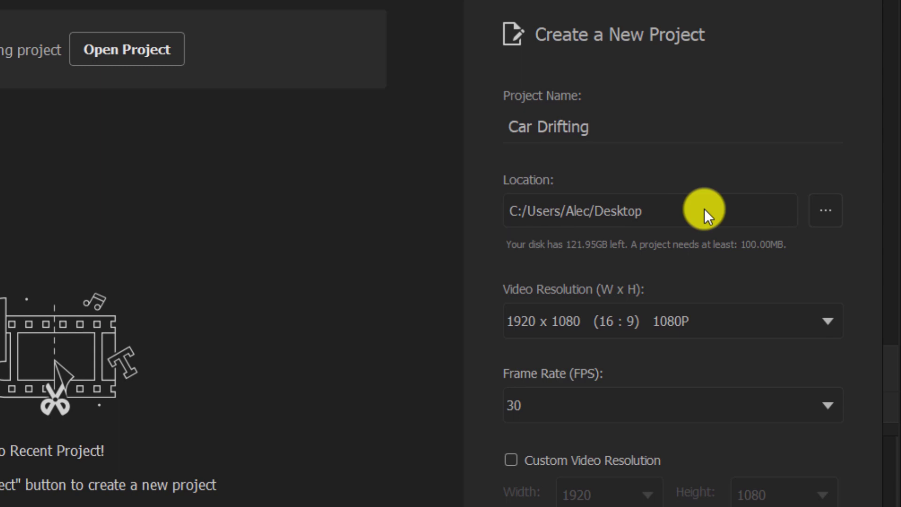
left_click(823, 209)
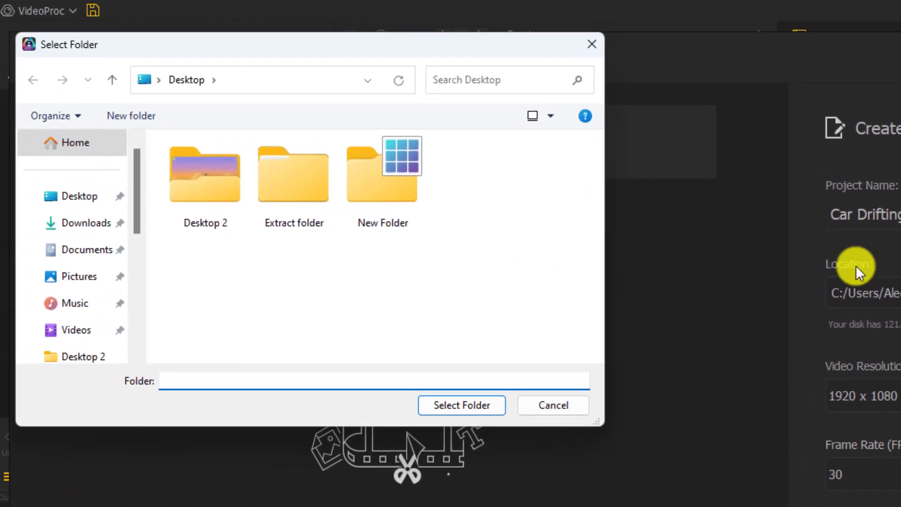
left_click(89, 200)
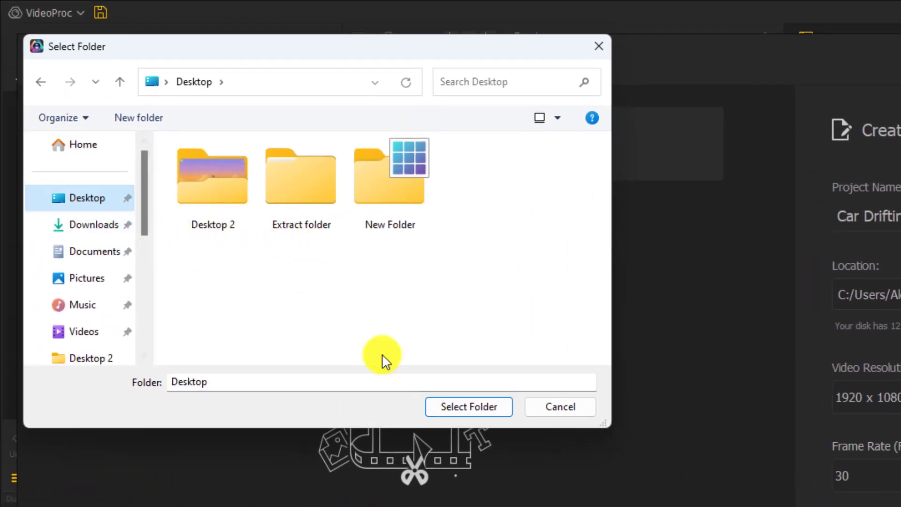
left_click(464, 403)
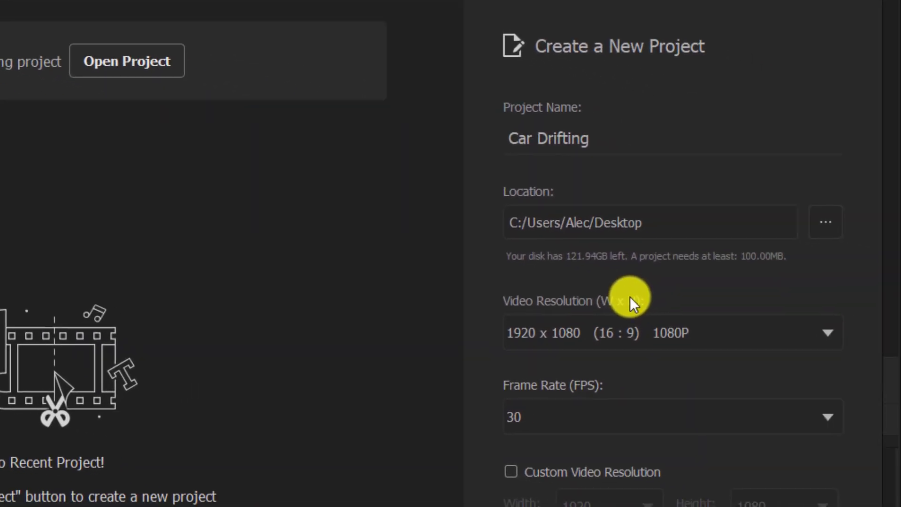
Step: Keep 1920 x 1080 1080P at 30 fps, leave Custom Video Resolution off, and create the project
left_click(838, 332)
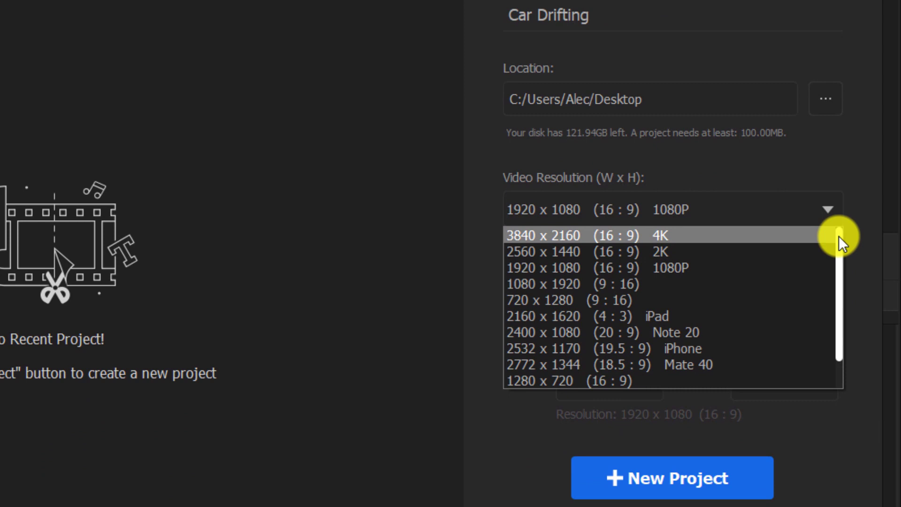
left_click_drag(838, 235, 828, 205)
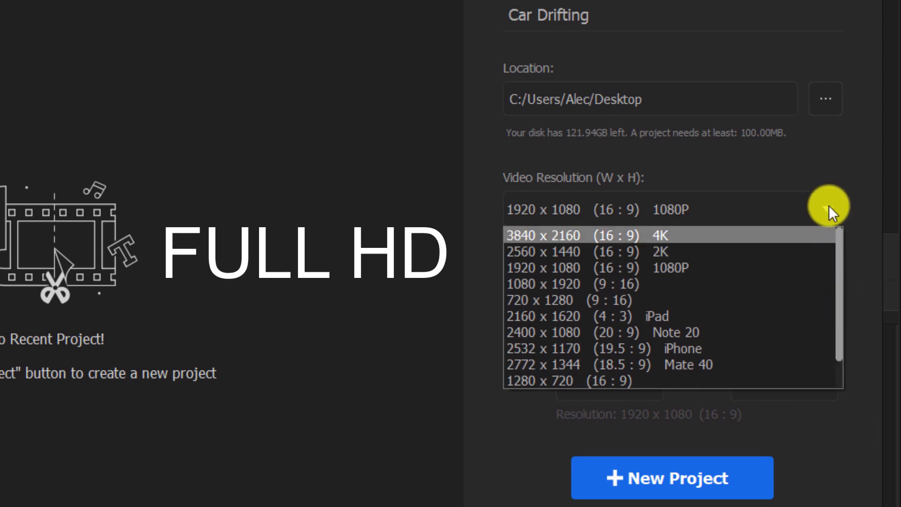
left_click(566, 267)
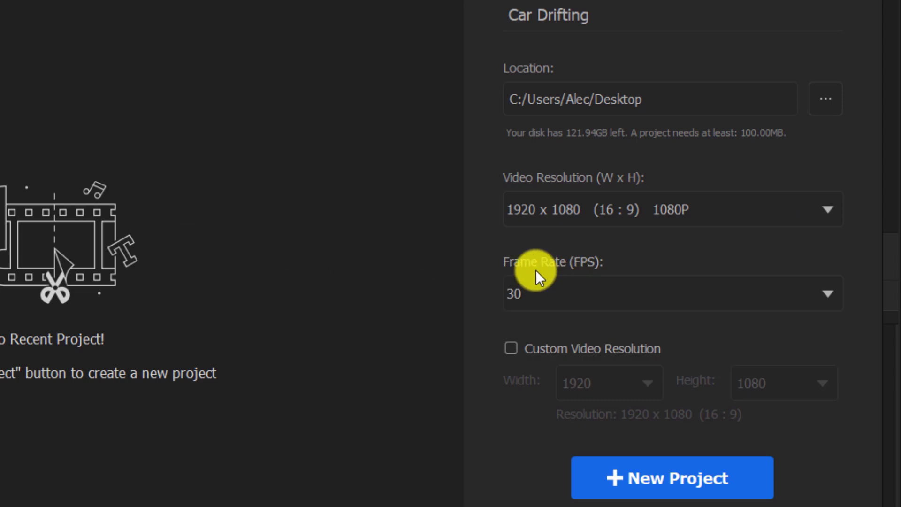
left_click(806, 294)
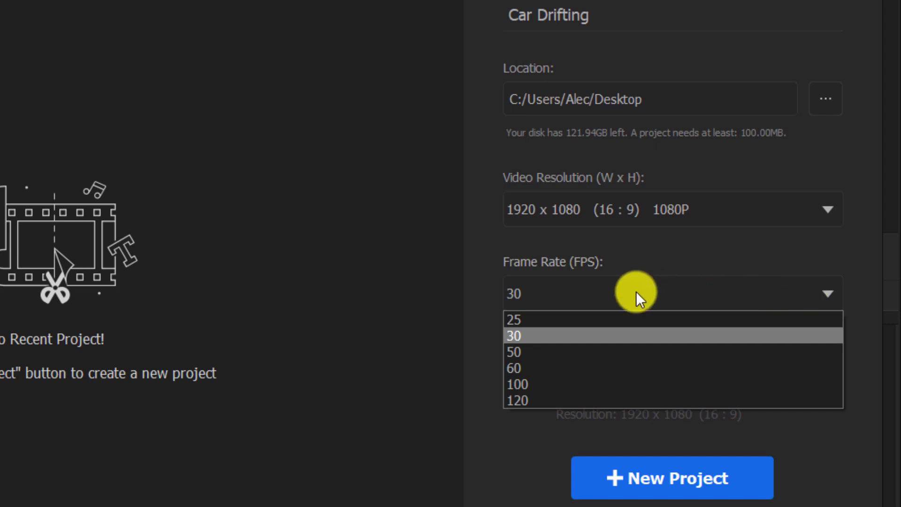
left_click(522, 333)
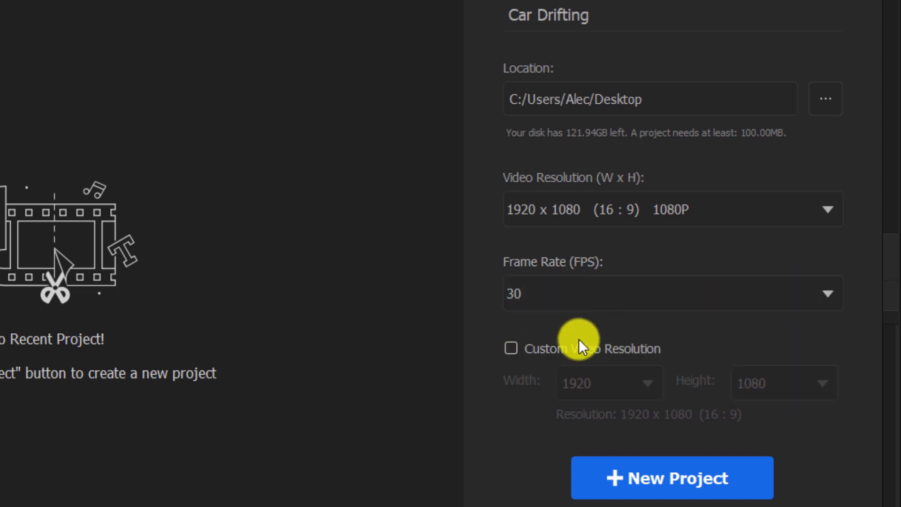
left_click(510, 349)
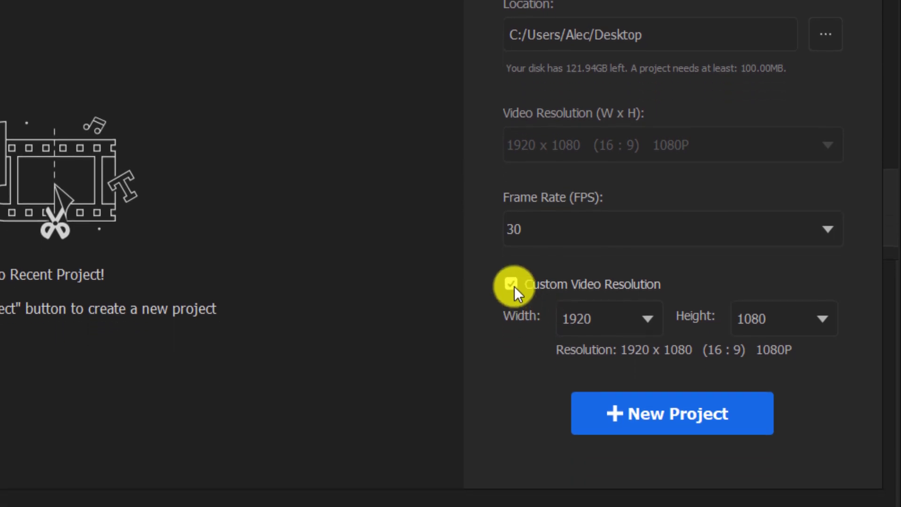
left_click(511, 343)
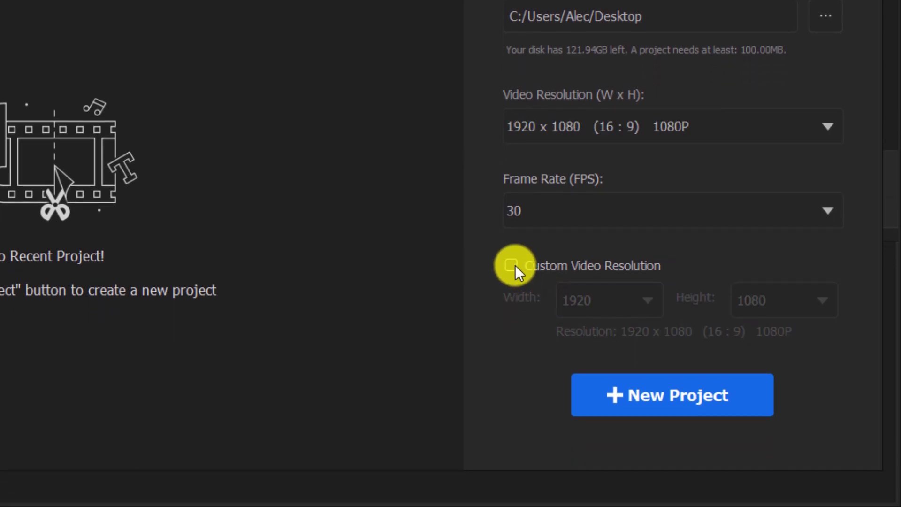
left_click(625, 387)
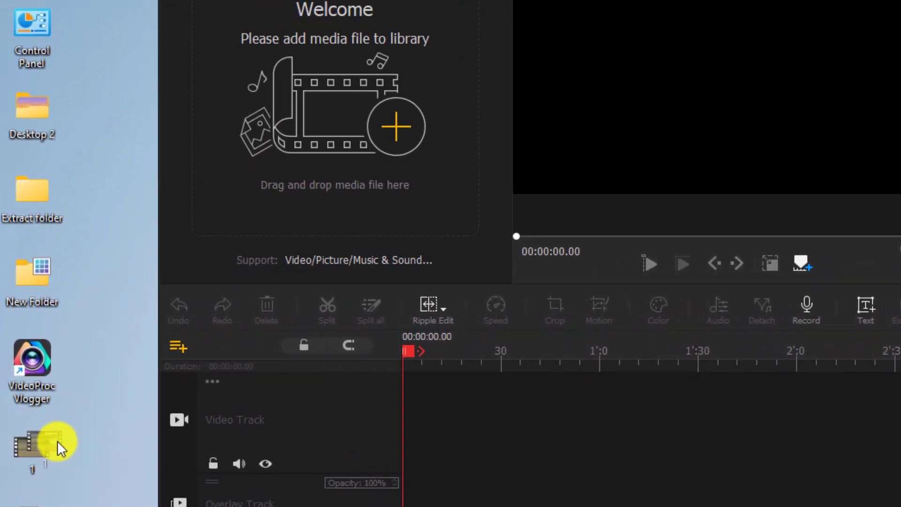
Step: Import drifting clip 1 into the Media Library, place it on the video track, and zoom the timeline in
left_click_drag(57, 441, 378, 107)
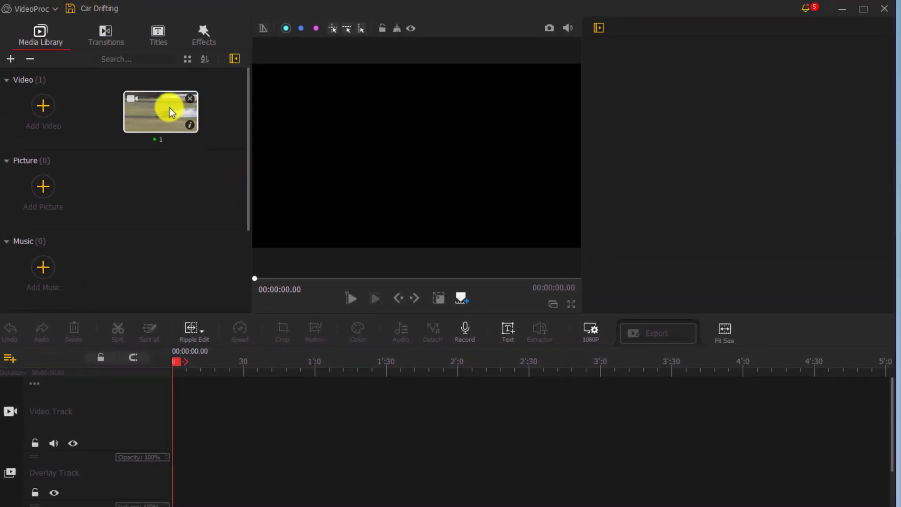
left_click_drag(169, 108, 181, 416)
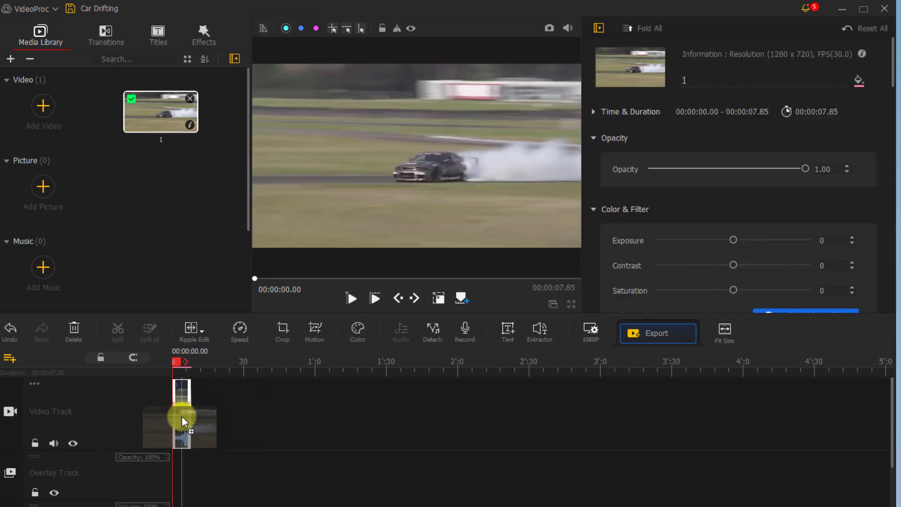
scroll(183, 416, "up", 5)
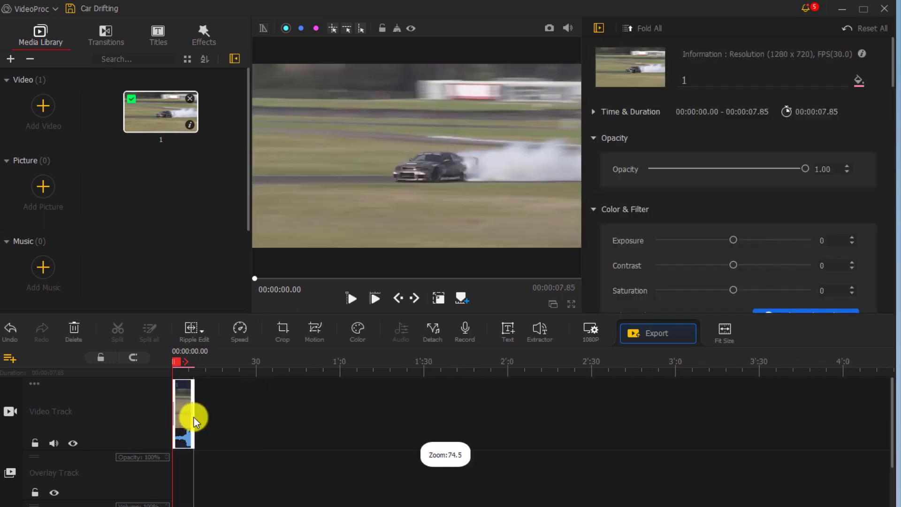
scroll(311, 420, "up", 5)
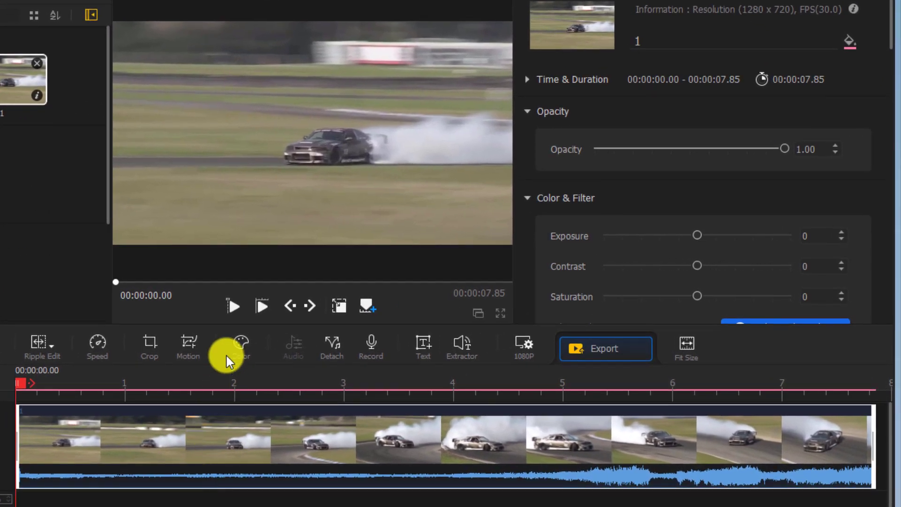
left_click(229, 306)
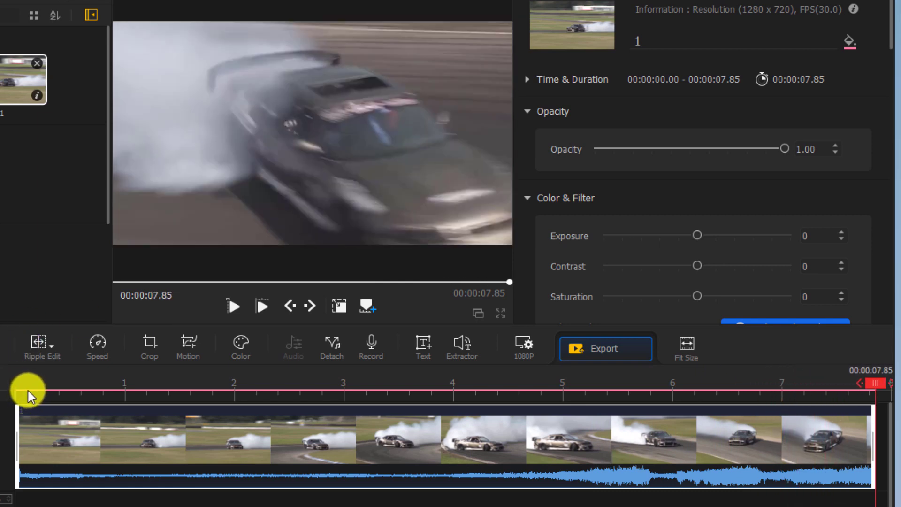
left_click(33, 390)
left_click_drag(37, 389, 129, 398)
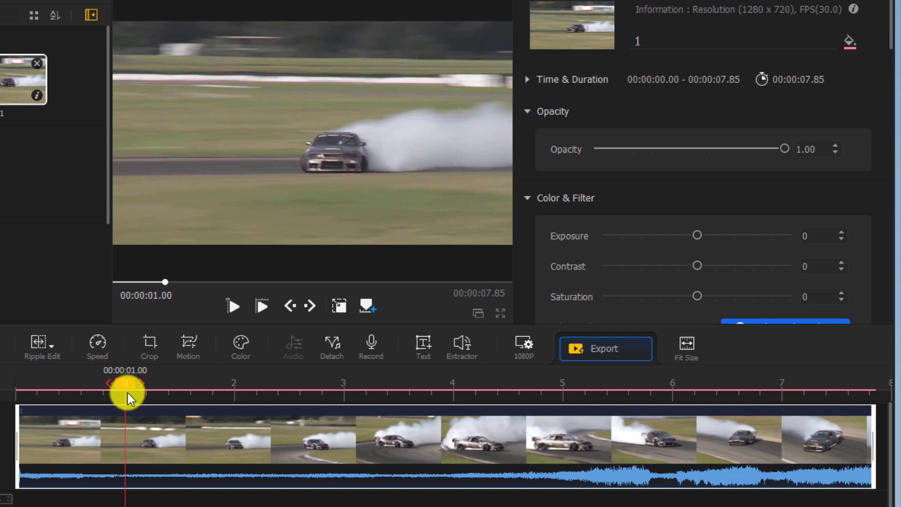
left_click_drag(129, 398, 677, 431)
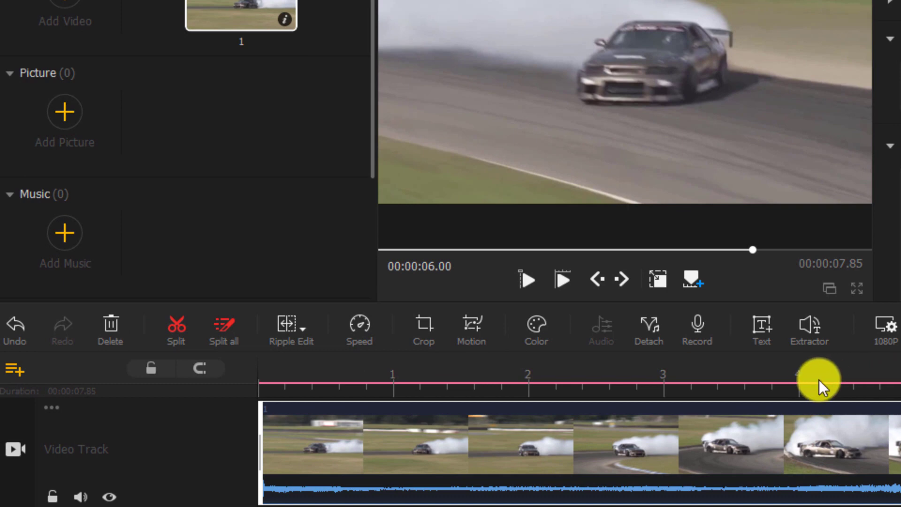
Step: Give the drifting clip the Bullet speed preset in the Speed Editor and preview it
left_click(358, 330)
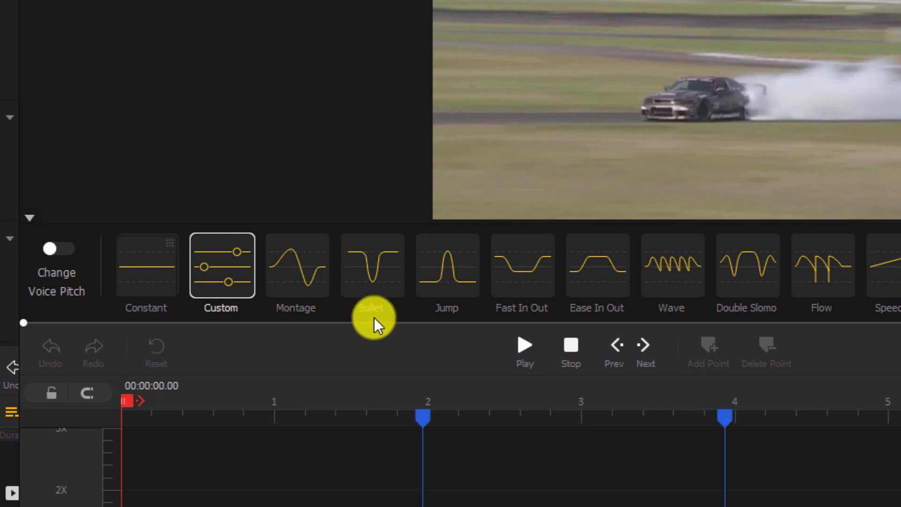
left_click(371, 268)
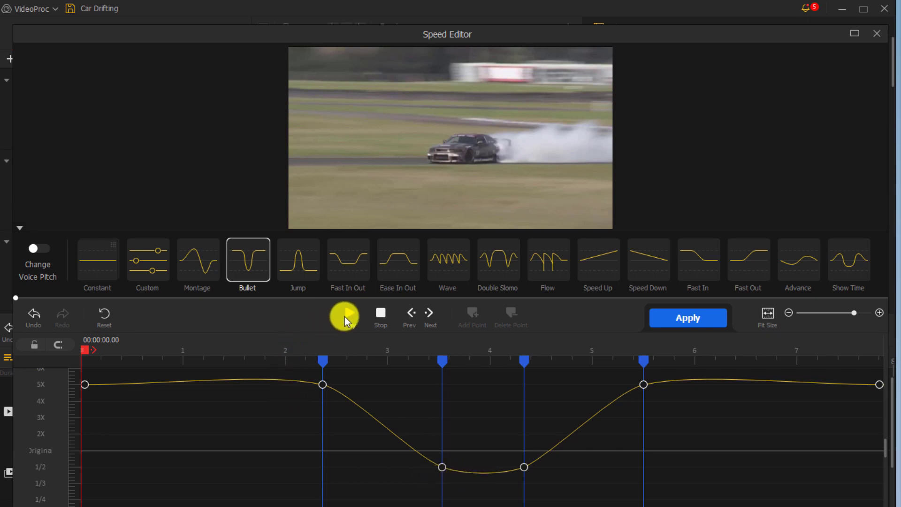
left_click(344, 314)
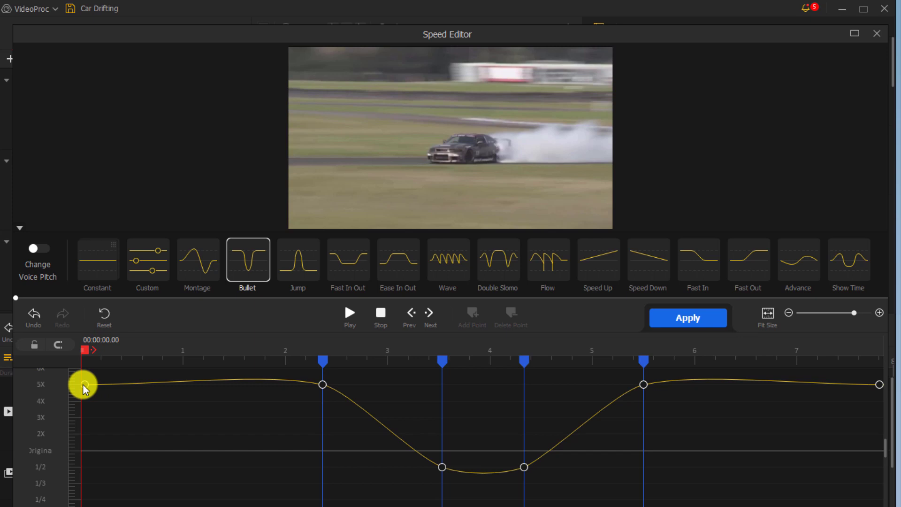
Step: Lower the start, 2.36 s, 5.50 s and end speed points from 5X to about 2X
left_click_drag(84, 385, 85, 434)
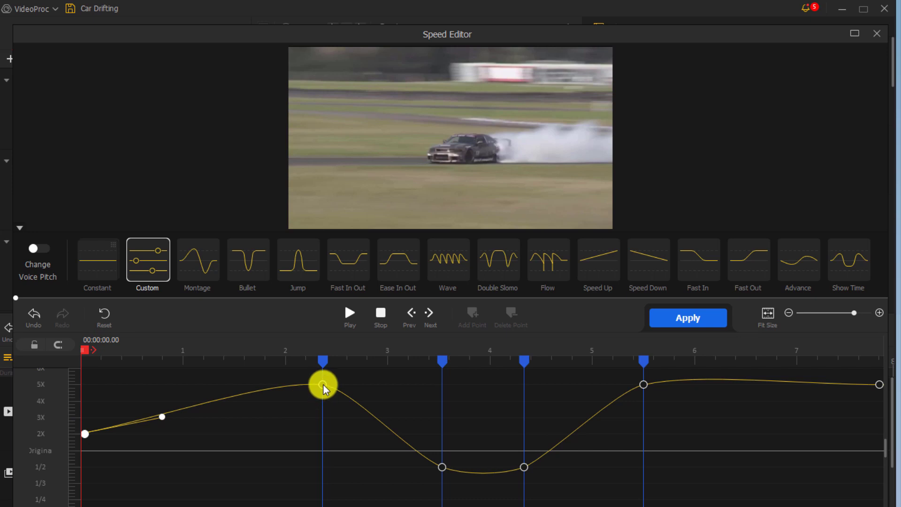
left_click_drag(323, 386, 317, 439)
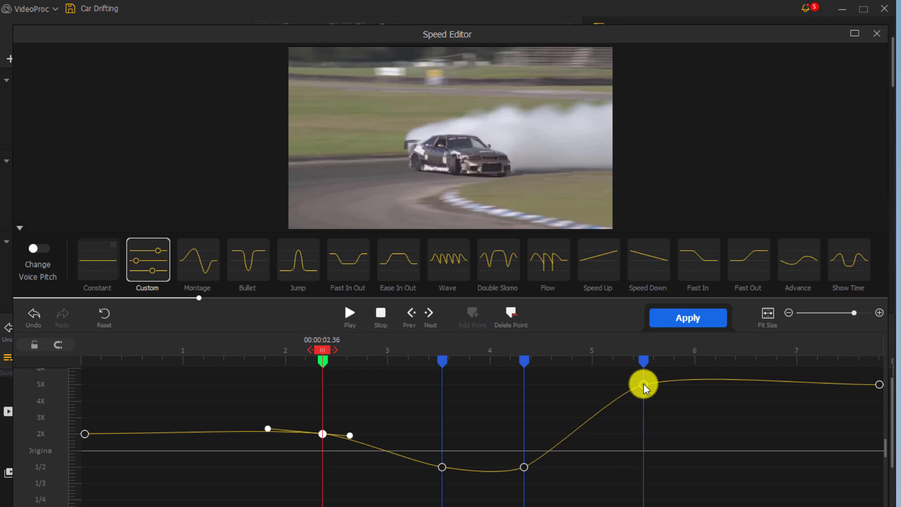
left_click_drag(644, 385, 645, 409)
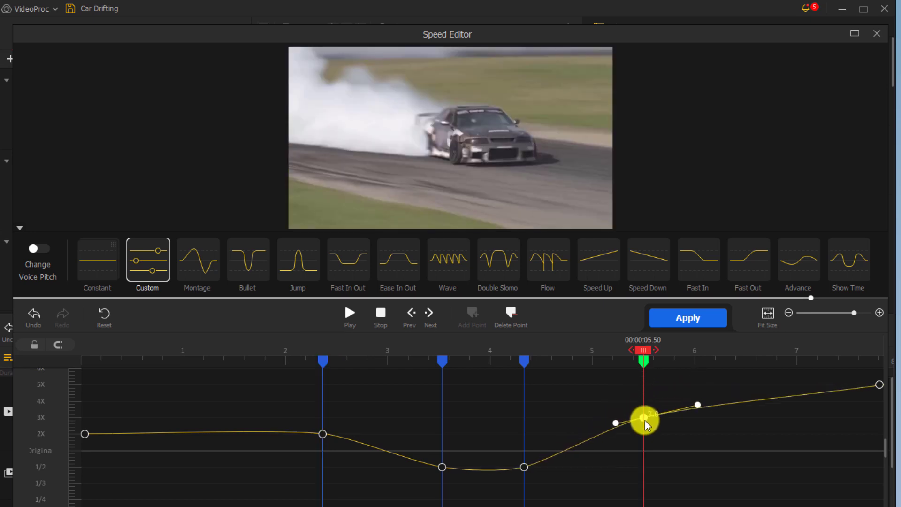
left_click_drag(645, 421, 647, 436)
left_click_drag(879, 385, 877, 433)
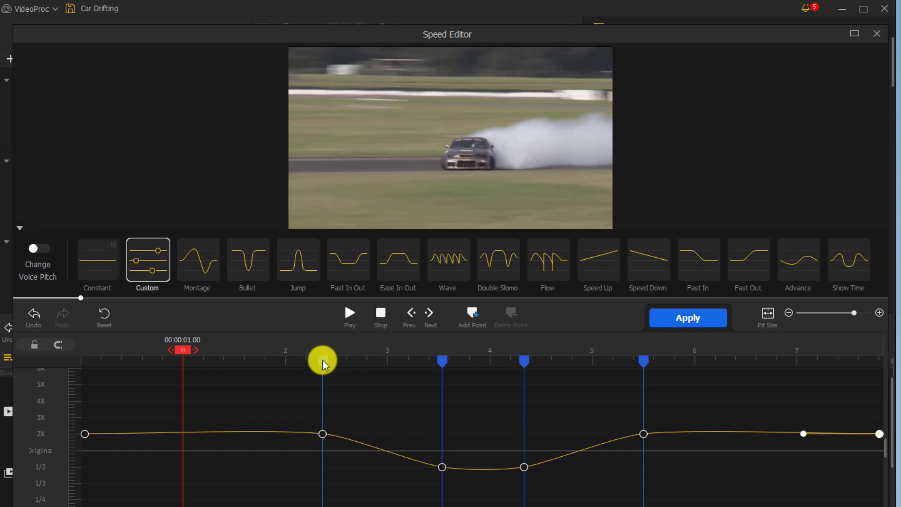
Step: Move the 2X speed points from 2.36 s to 1 s and from 5.50 s to about 6 s
left_click(324, 364)
left_click_drag(323, 364, 183, 368)
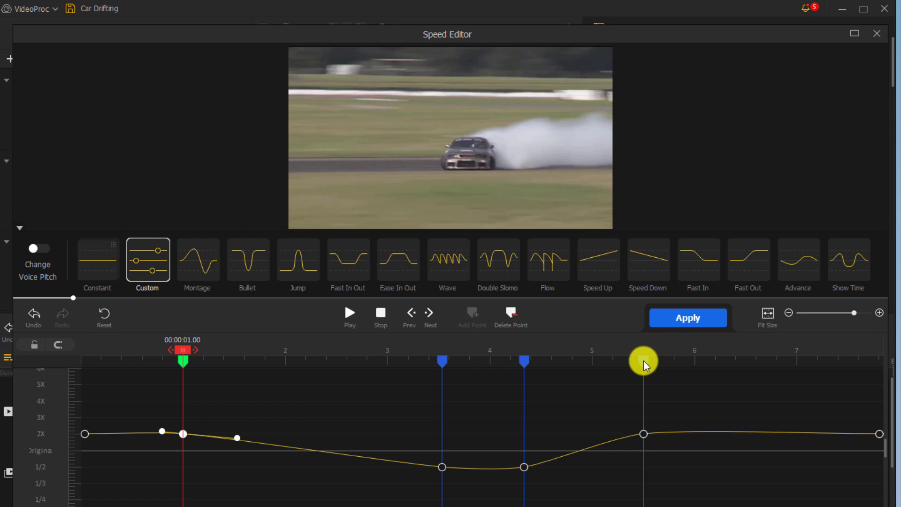
mouse_move(643, 362)
left_mouse_down()
mouse_move(697, 369)
mouse_move(32, 373)
left_mouse_up()
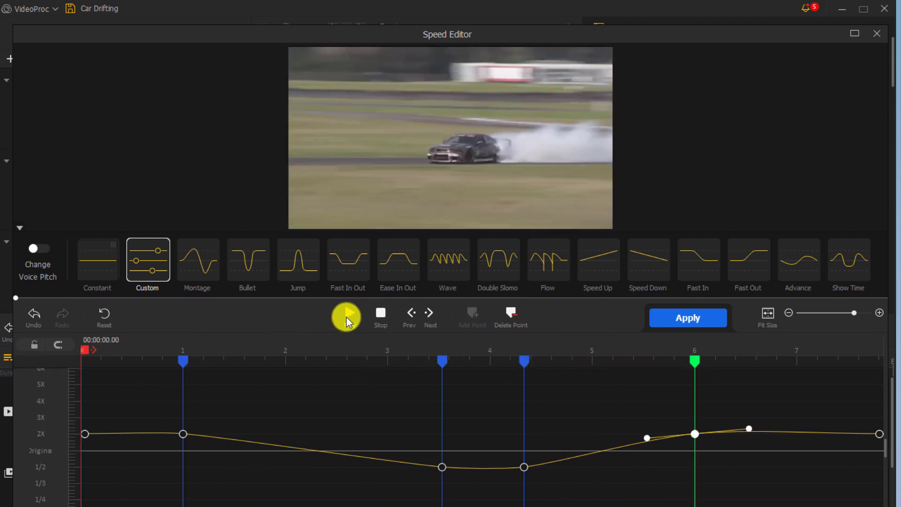
left_click(346, 317)
left_click_drag(190, 349, 282, 348)
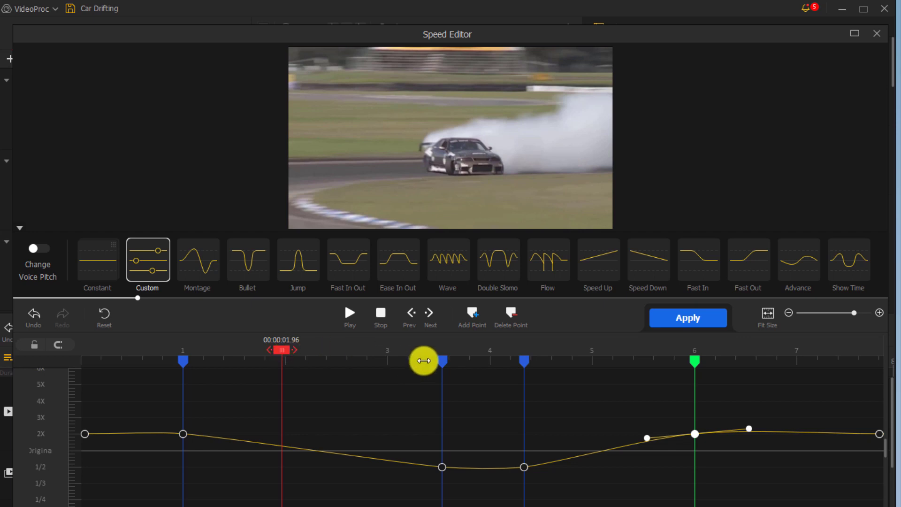
left_click(467, 321)
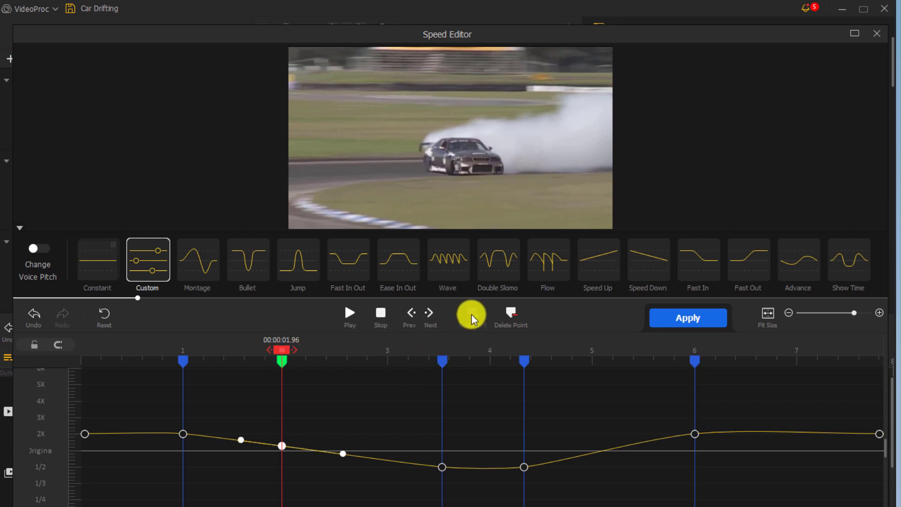
mouse_move(281, 349)
left_mouse_down()
mouse_move(263, 352)
mouse_move(272, 358)
left_mouse_up()
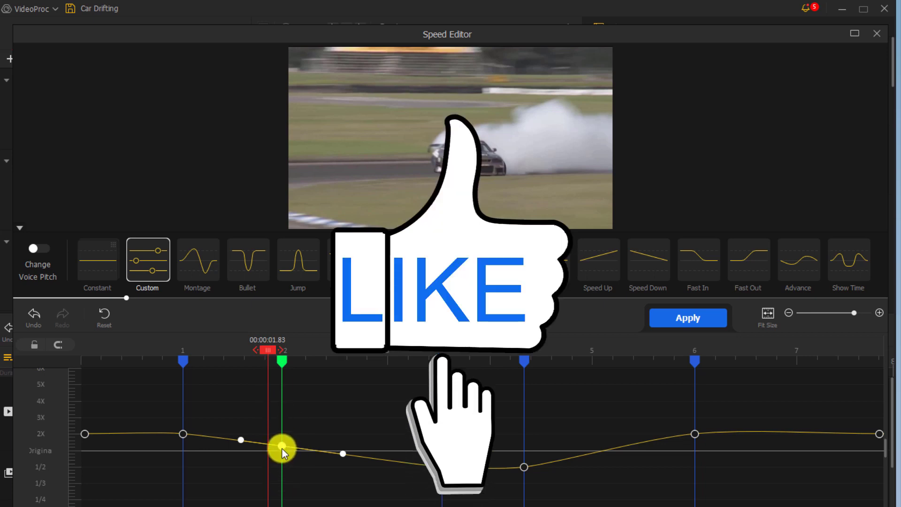
mouse_move(282, 445)
left_mouse_down()
mouse_move(283, 419)
mouse_move(283, 474)
mouse_move(282, 431)
left_mouse_up()
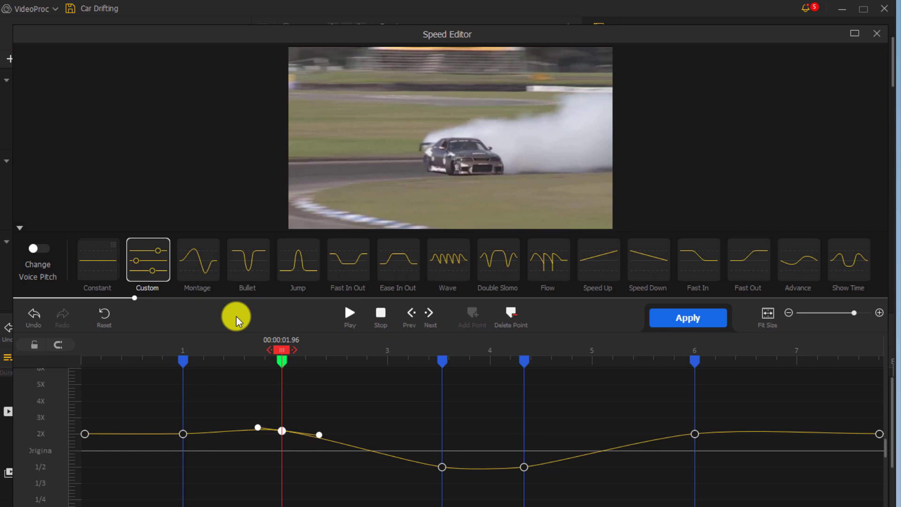
left_click(506, 327)
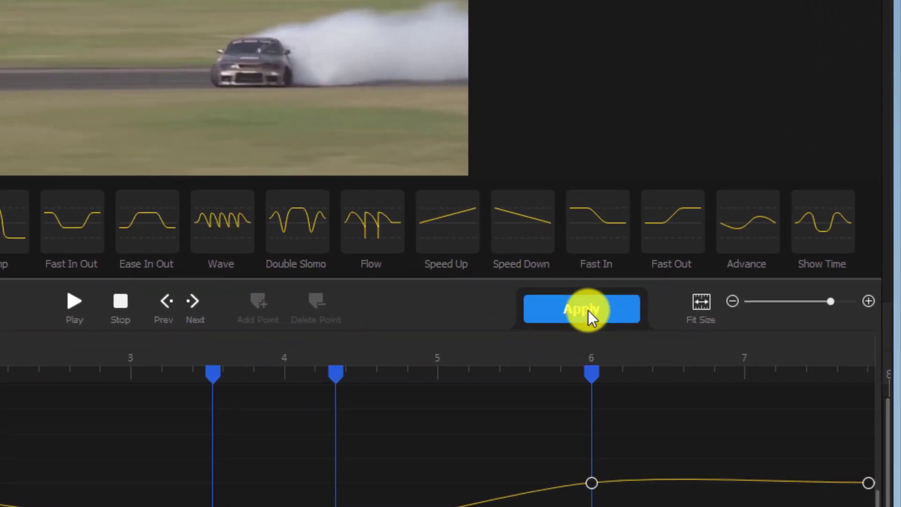
Step: Apply the custom speed curve and bring up export settings for 'Car Drifting' with the format list
left_click(587, 310)
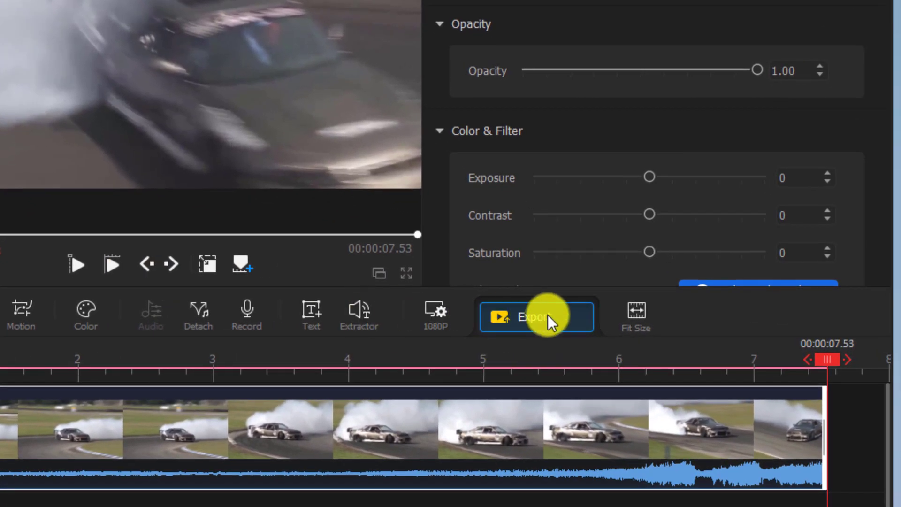
left_click(547, 314)
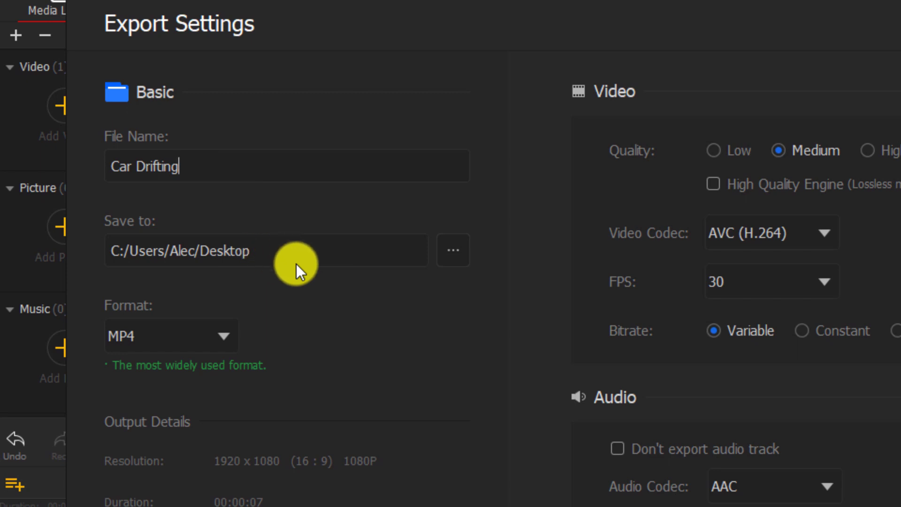
left_click(223, 334)
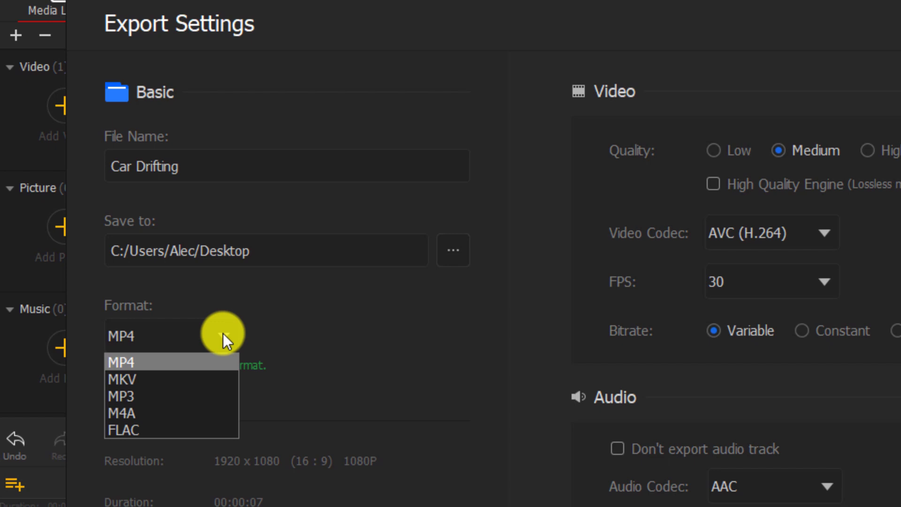
Step: Keep MP4 and set video to High quality preset 4, AVC (H.264), 30 fps
left_click(139, 361)
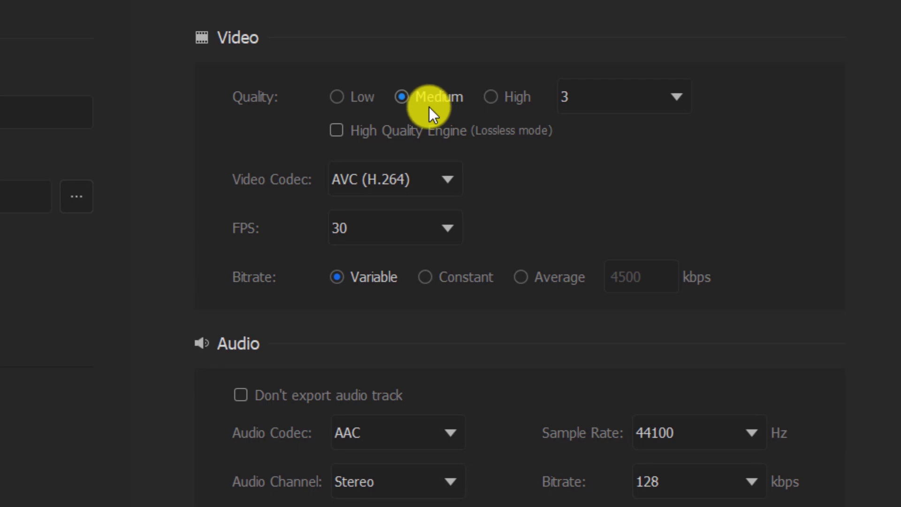
left_click(491, 97)
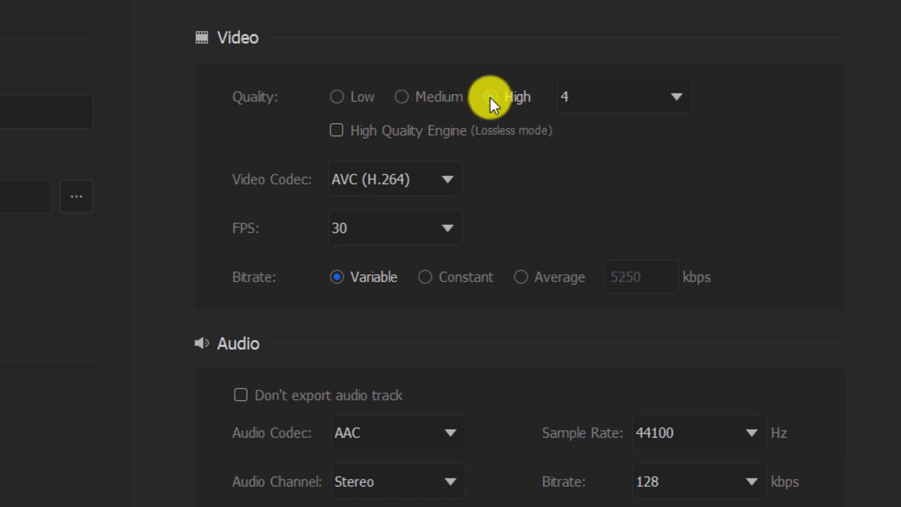
left_click(675, 99)
left_click(571, 179)
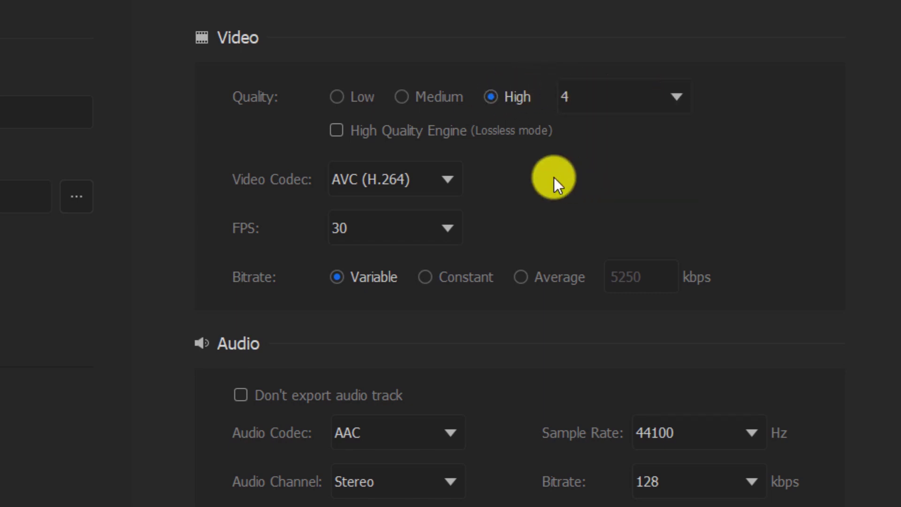
left_click(428, 180)
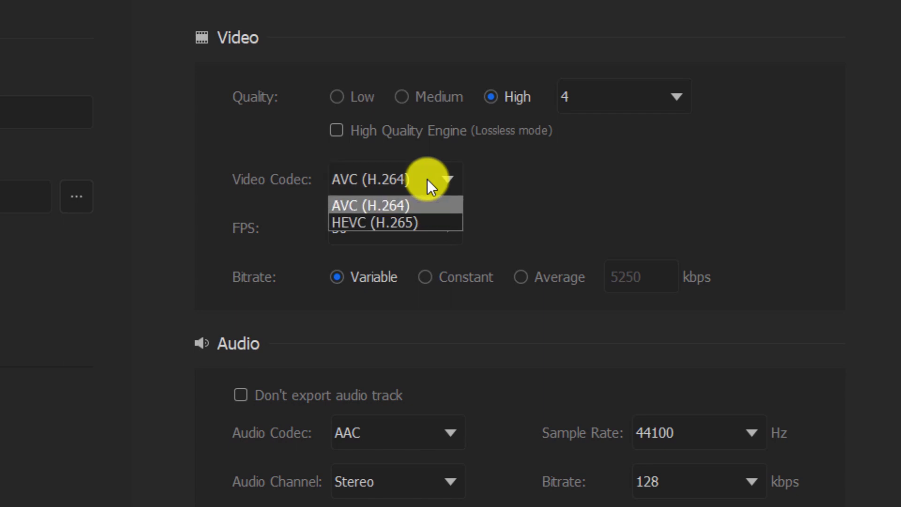
left_click(422, 206)
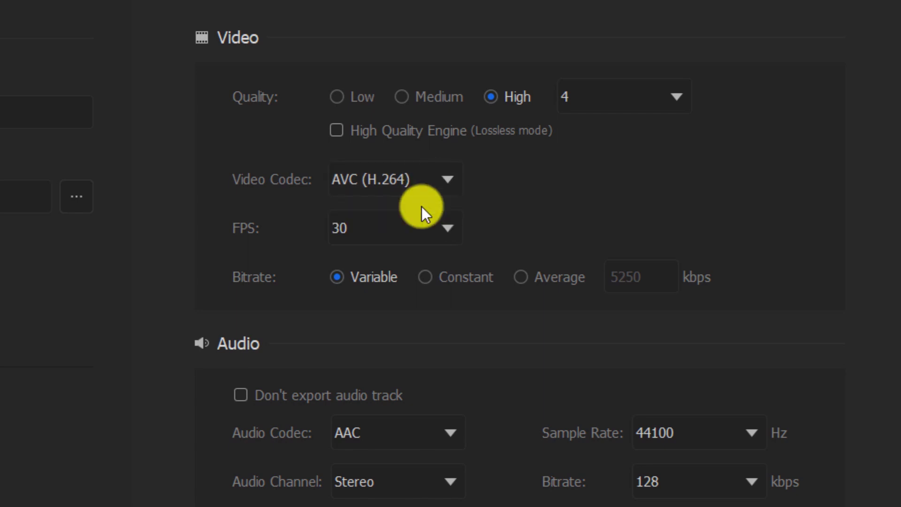
left_click(448, 226)
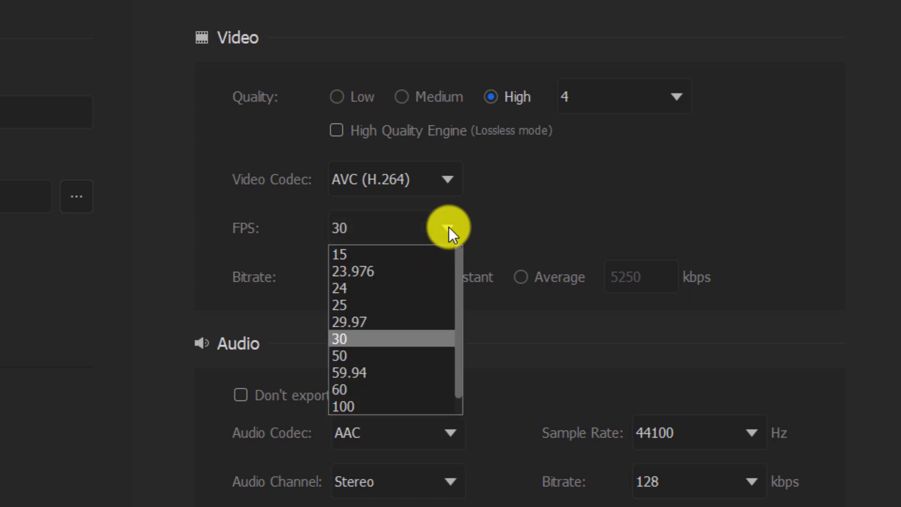
scroll(360, 364, "down", 1)
left_click(359, 328)
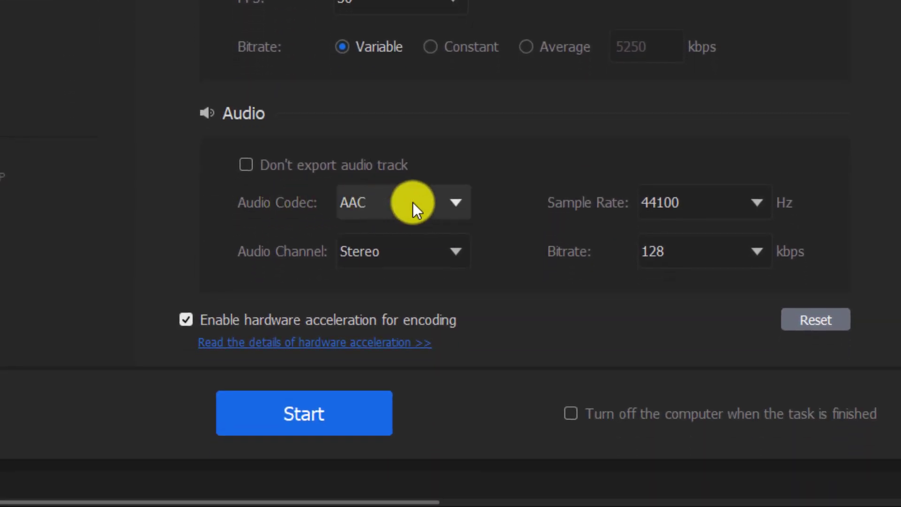
Step: Set audio to AAC stereo at 48000 Hz and 320 kbps, then start the export
left_click(439, 423)
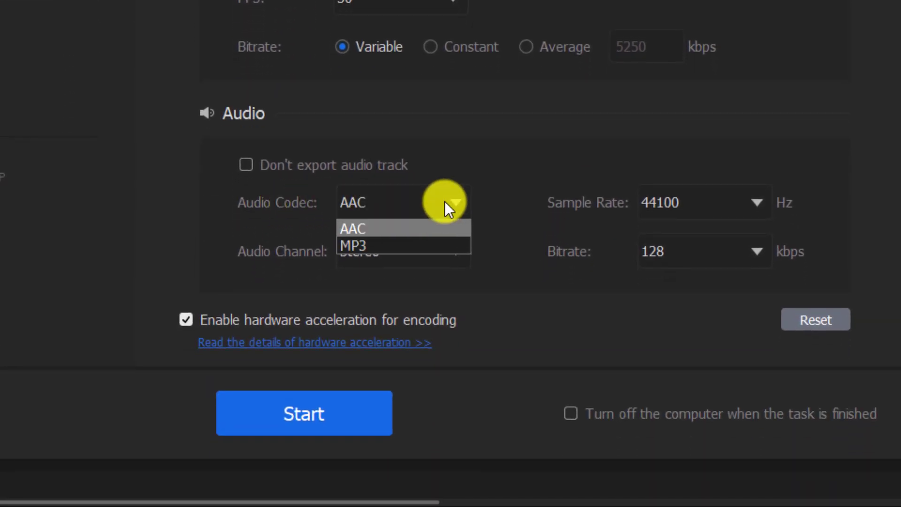
left_click(362, 225)
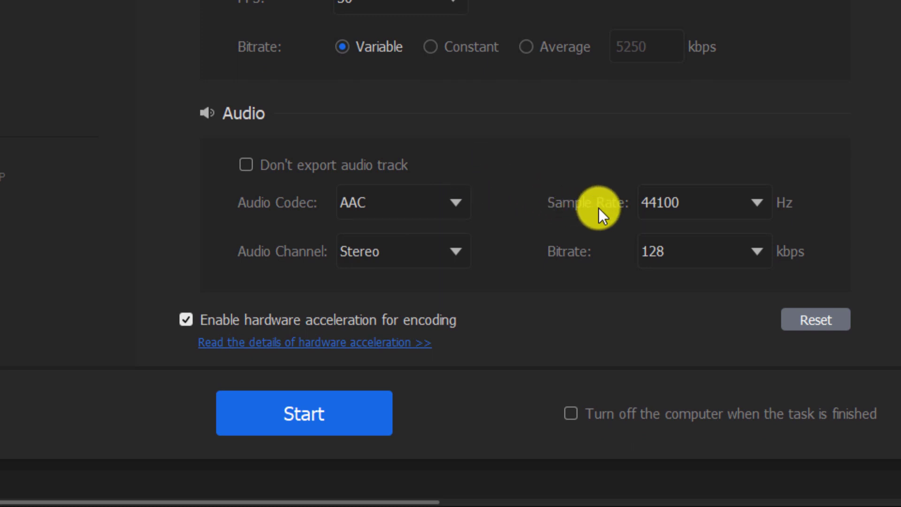
left_click(757, 202)
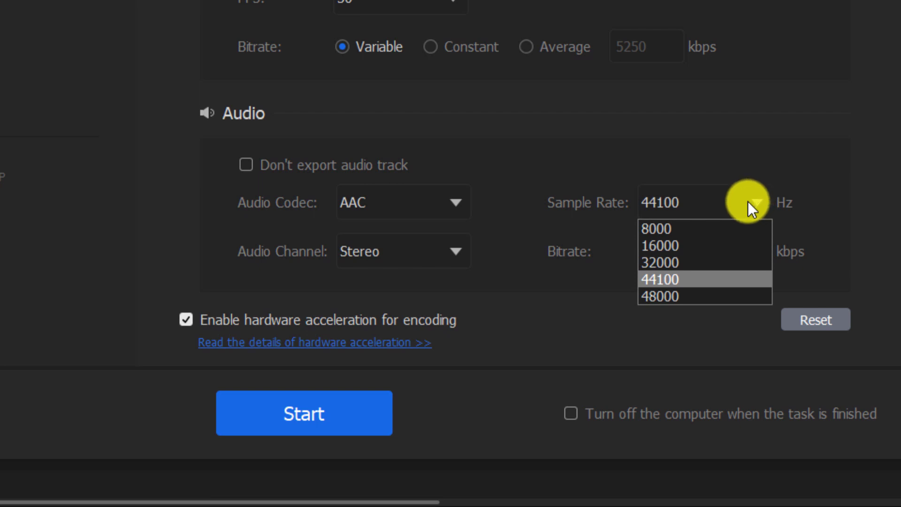
left_click(657, 295)
left_click(447, 237)
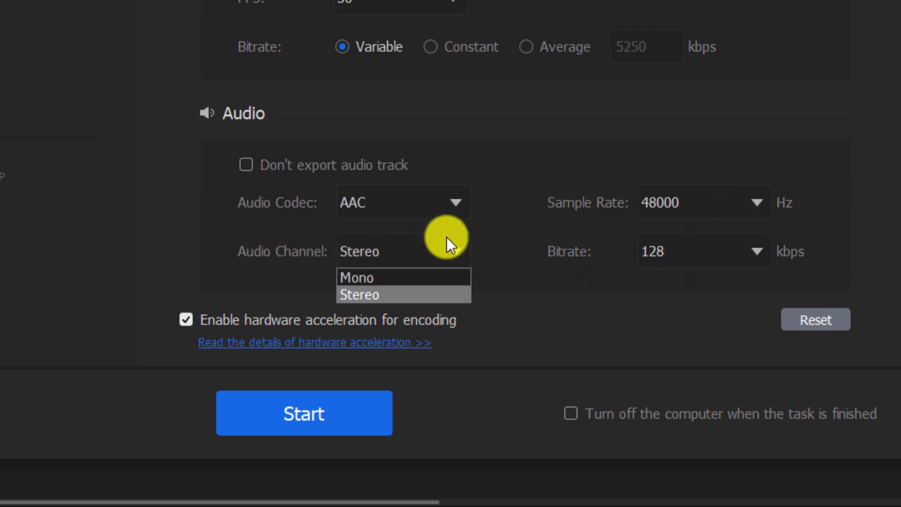
left_click(386, 294)
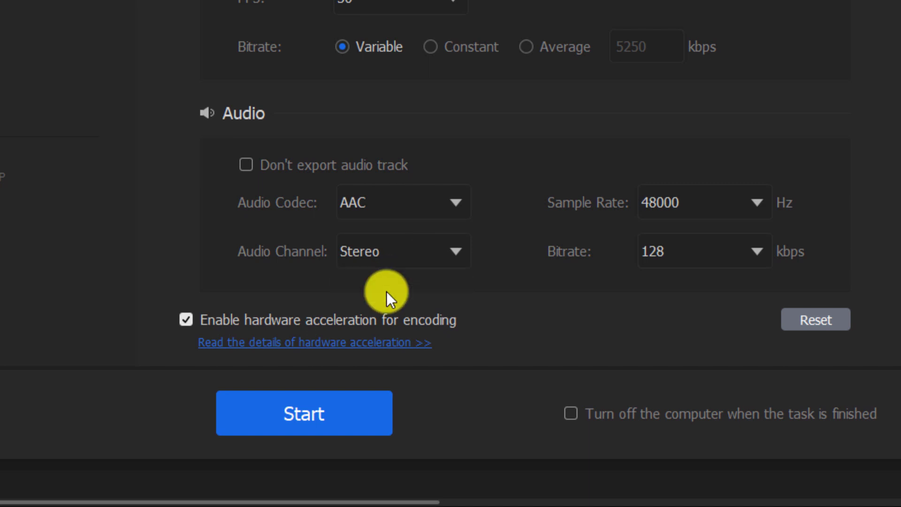
left_click(739, 250)
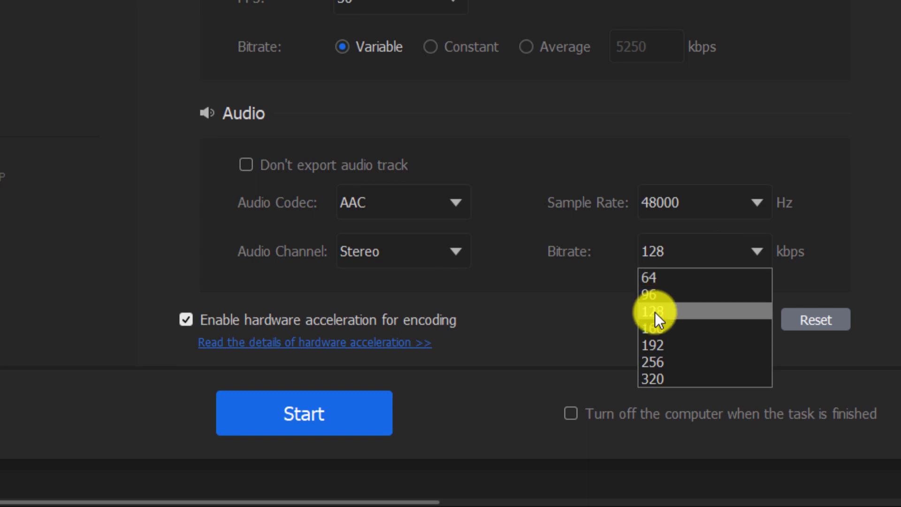
left_click(653, 377)
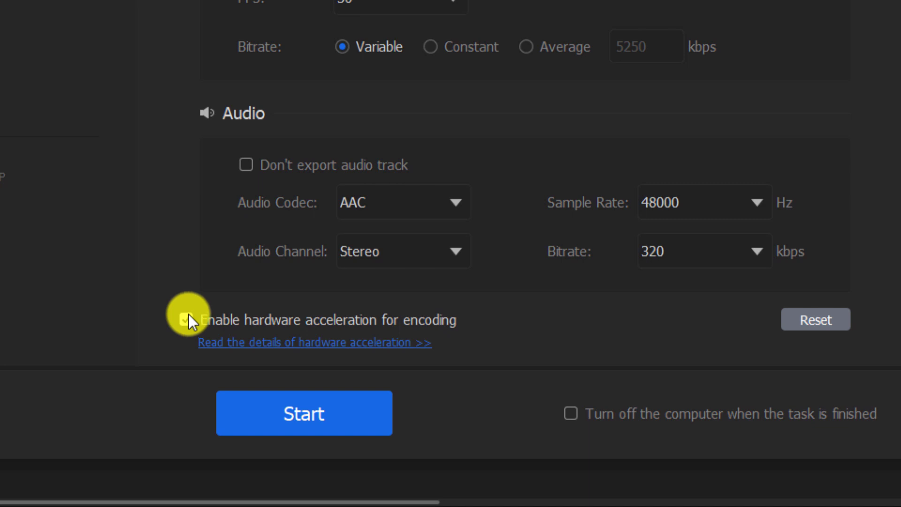
left_click(294, 413)
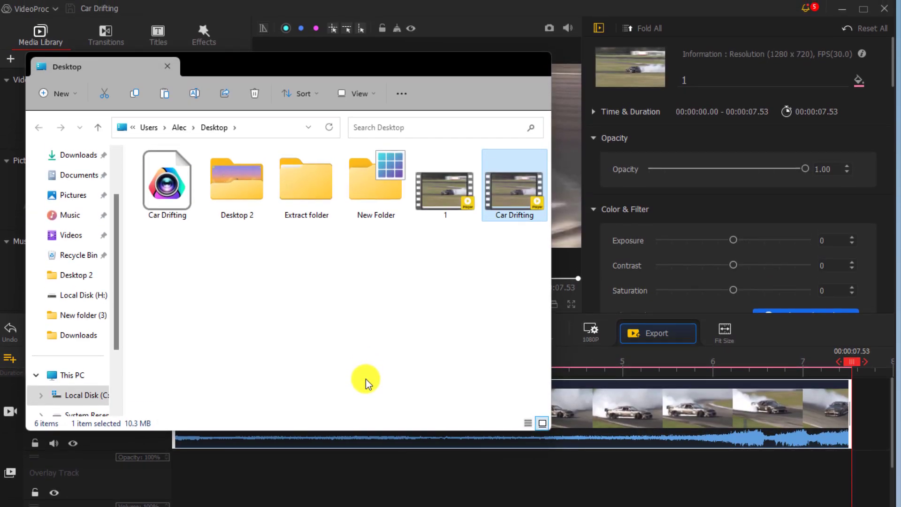
Step: Play the exported Car Drifting.mp4 from the Desktop folder in PotPlayer
double_click(515, 194)
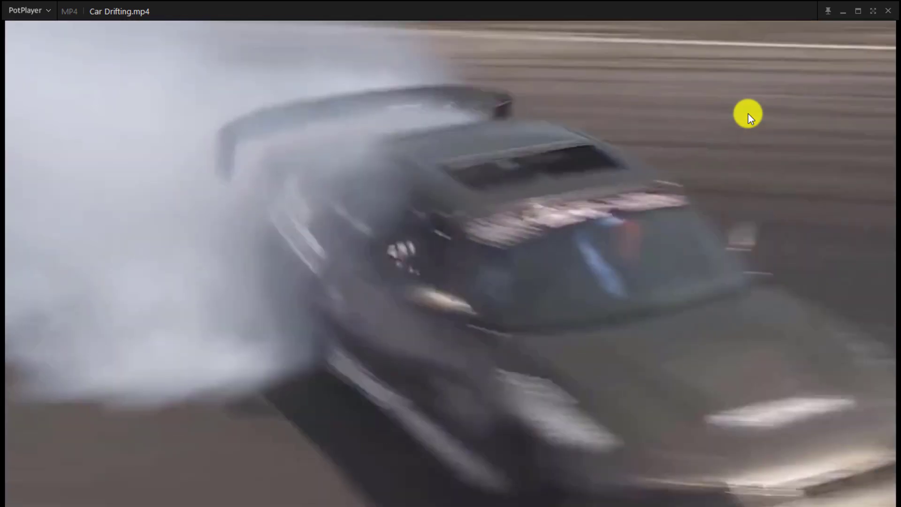
Step: Close PotPlayer, minimise VideoProc Vlogger, and close the Desktop folder window
left_click(887, 12)
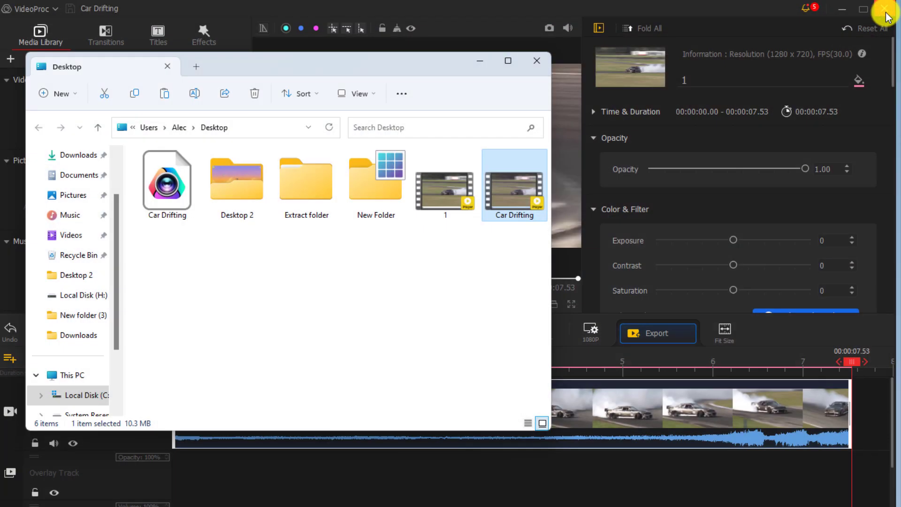
left_click(845, 12)
left_click(845, 11)
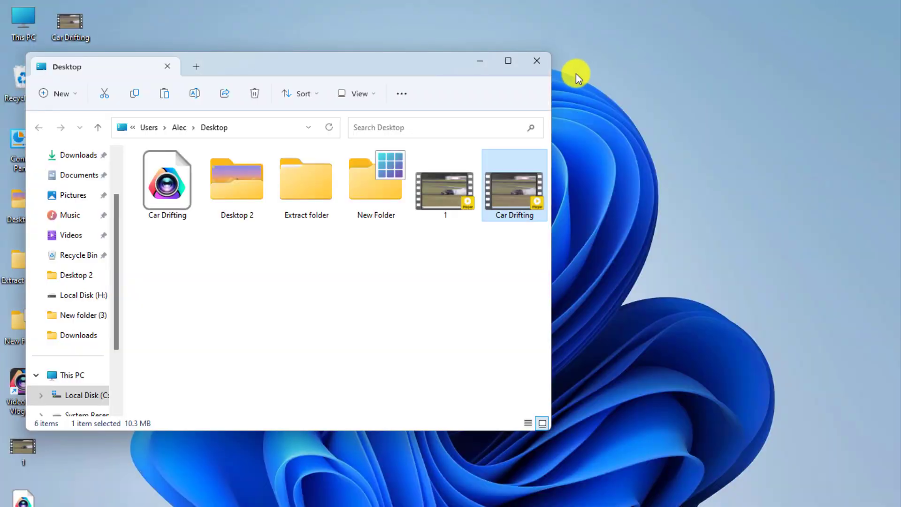
left_click(534, 61)
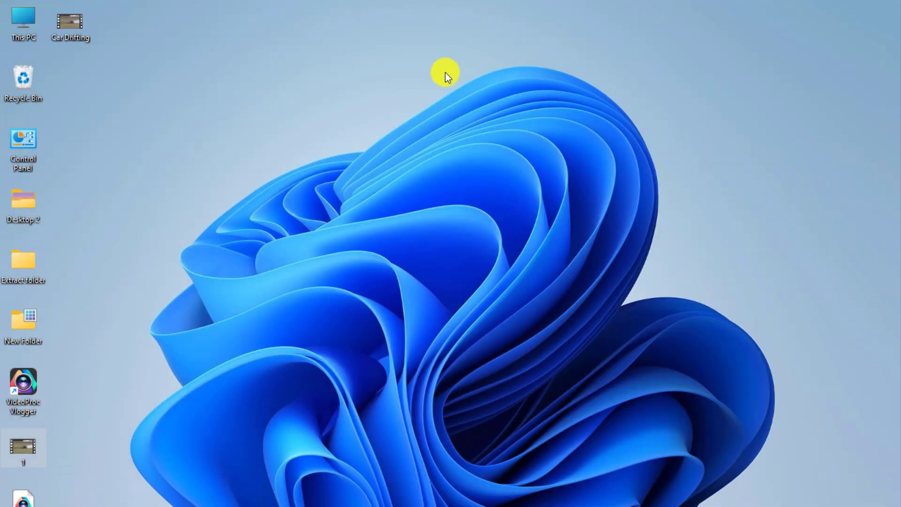